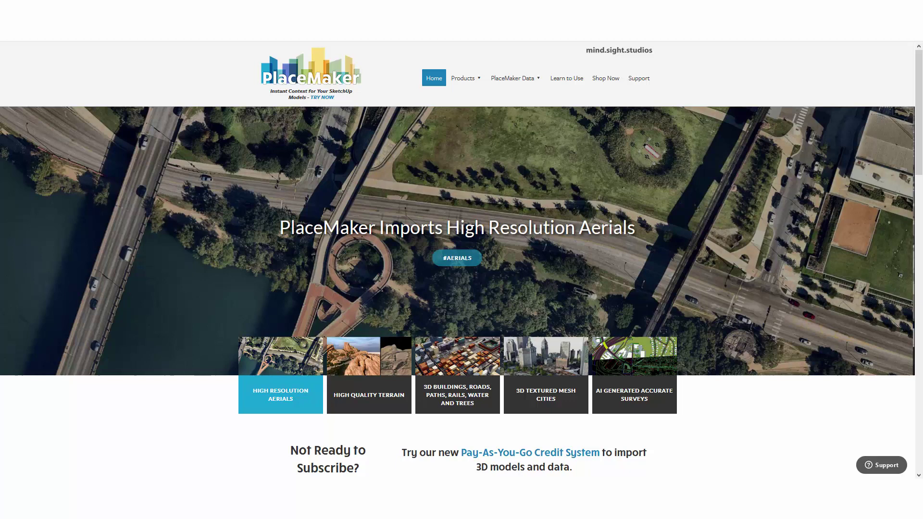
Cycle through the terrain, textured mesh cities and AI surveys showcases, ending on 3D Buildings, Roads and Trees
click(351, 364)
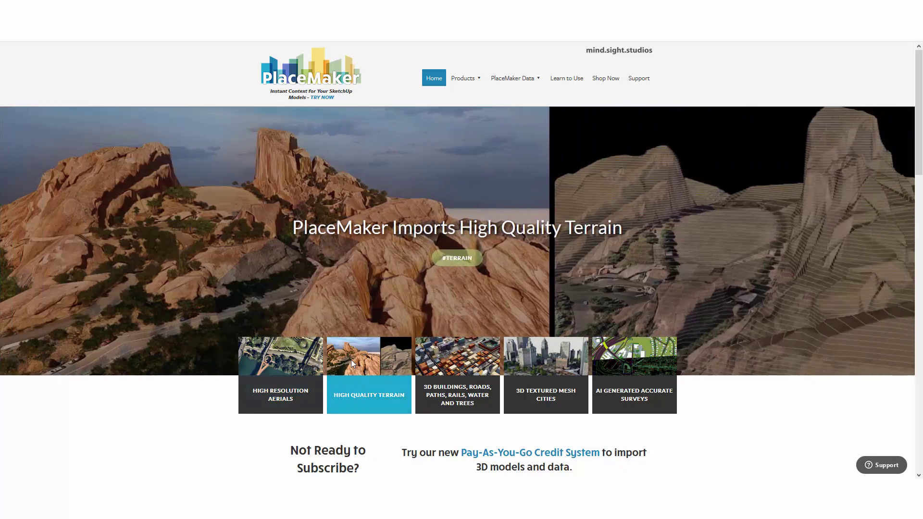
click(454, 359)
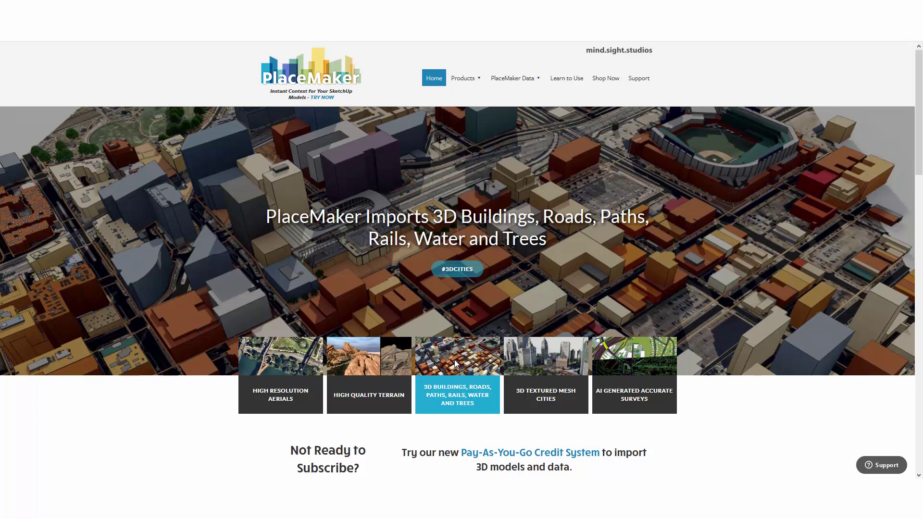
click(539, 358)
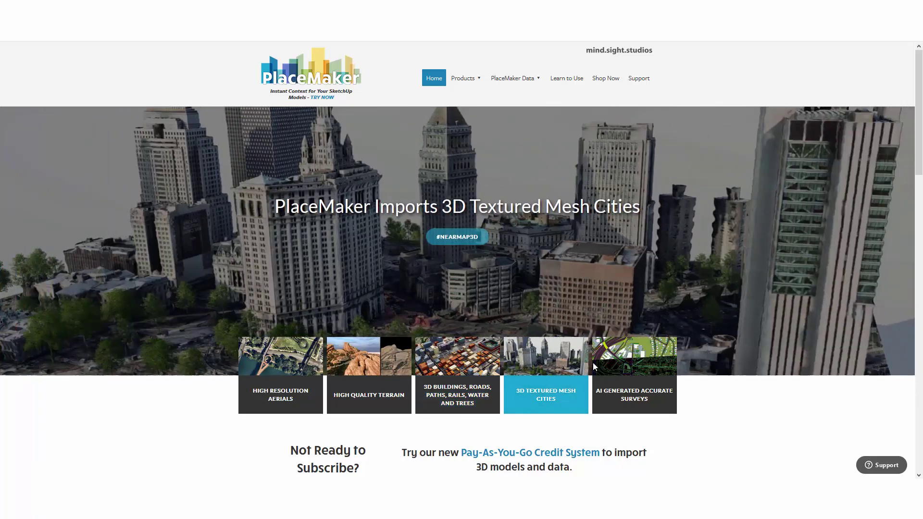
click(621, 365)
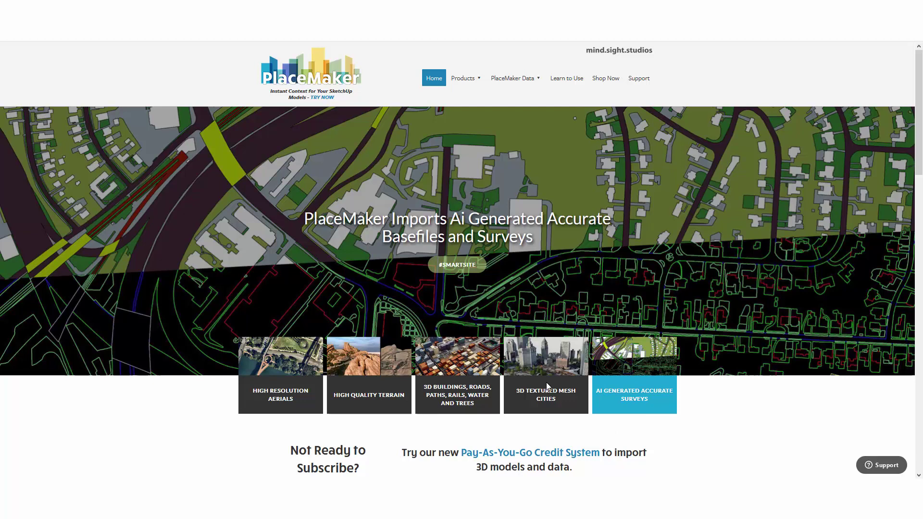
click(455, 358)
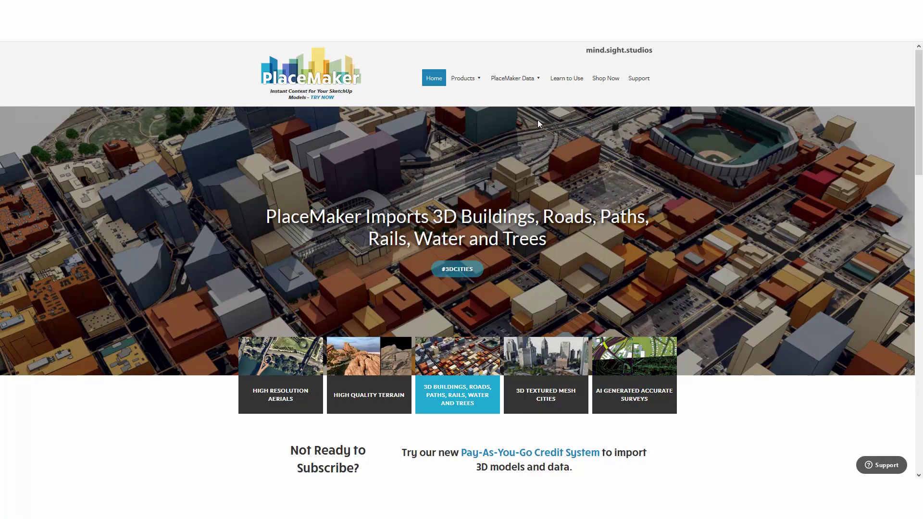
mouse_move(509, 81)
mouse_move(463, 80)
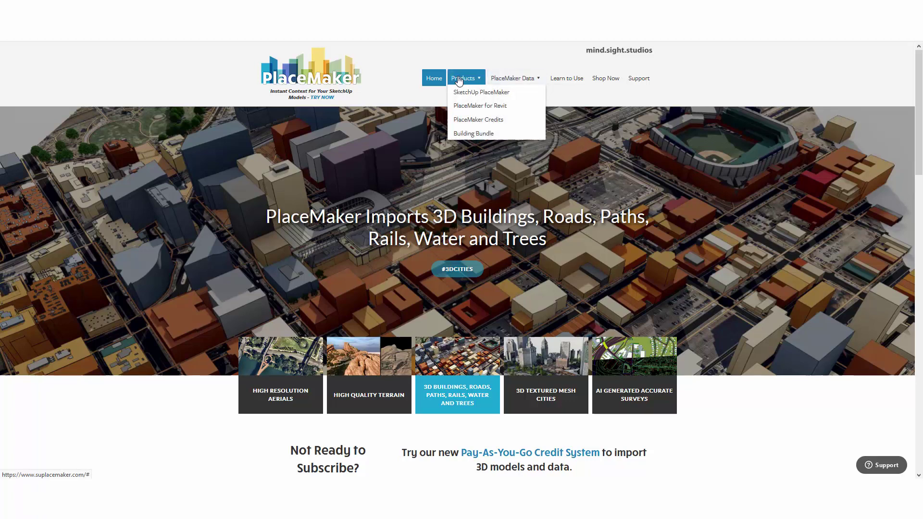
Go to Products > PlaceMaker Credits and scroll down to the Pay-As-You-Go and Subscription cards
click(466, 120)
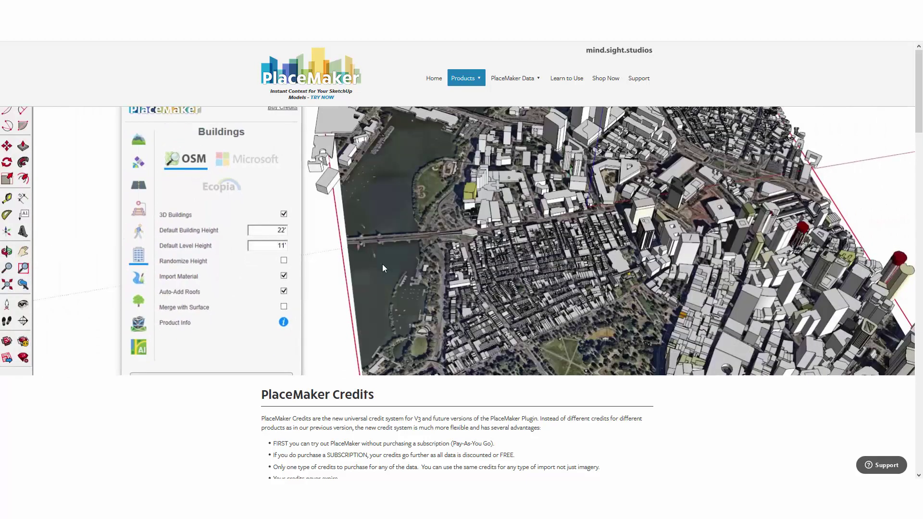
scroll(445, 288, down, 5)
scroll(443, 297, down, 7)
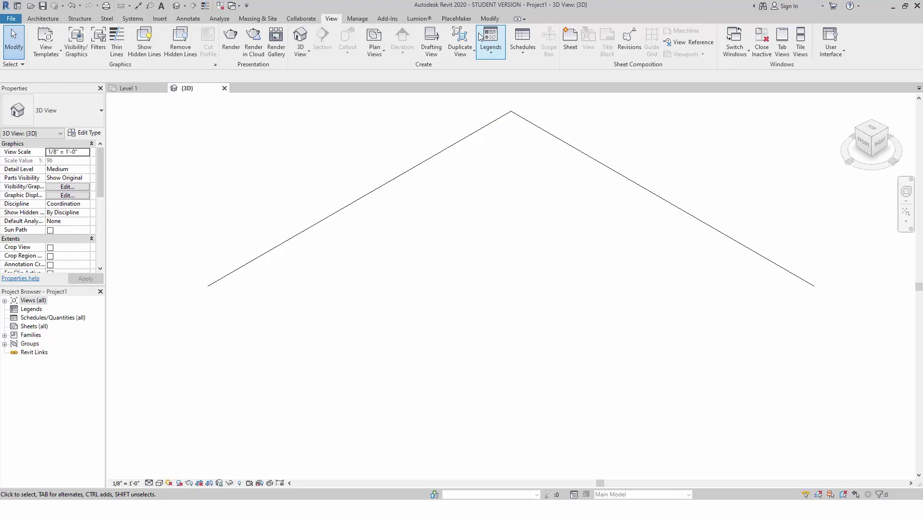
Open PlaceMaker's Select Place map, search 'boston' and pick Boston, Suffolk County, Massachusetts
click(456, 20)
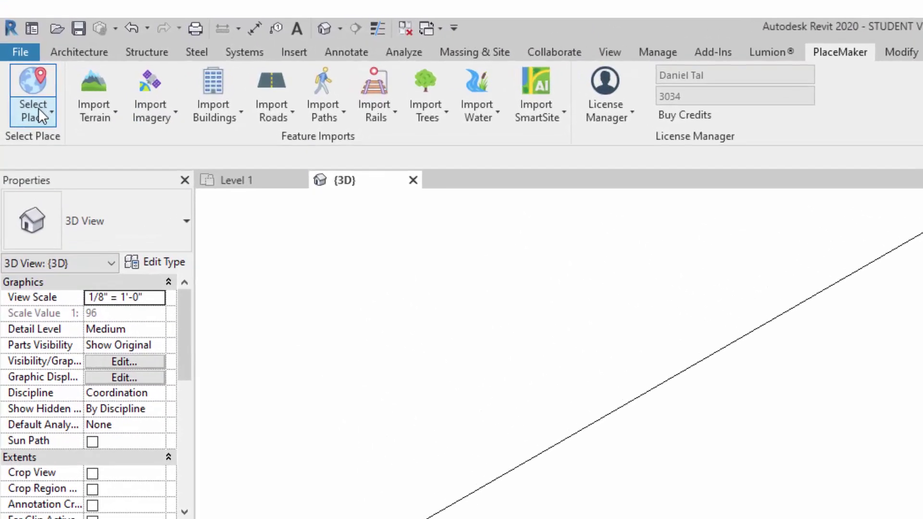
click(39, 108)
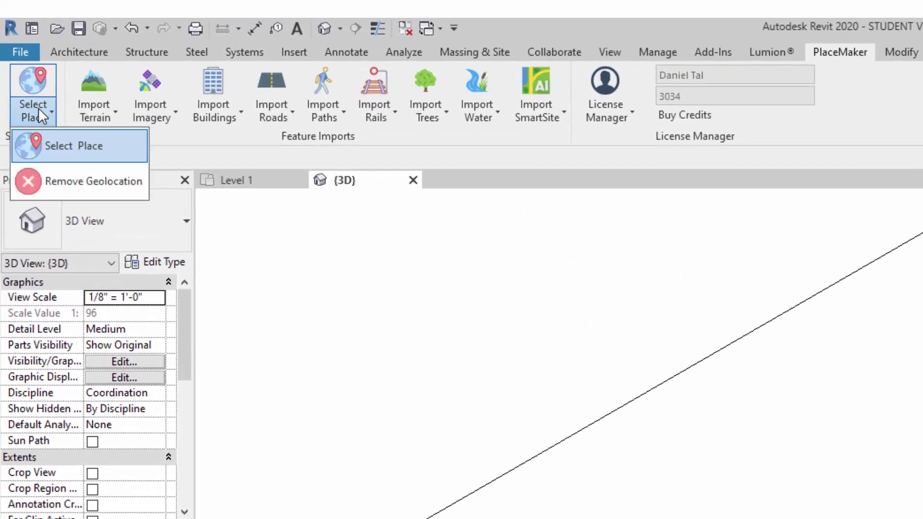
click(68, 146)
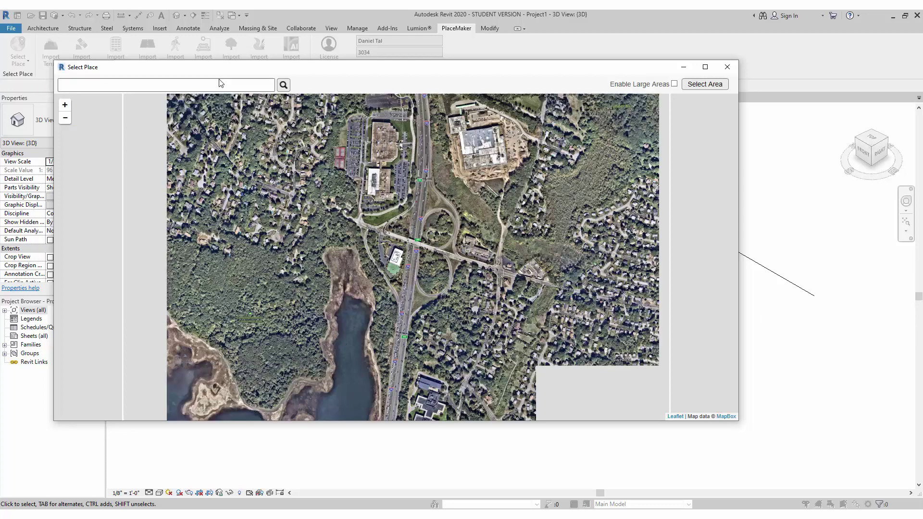
click(99, 82)
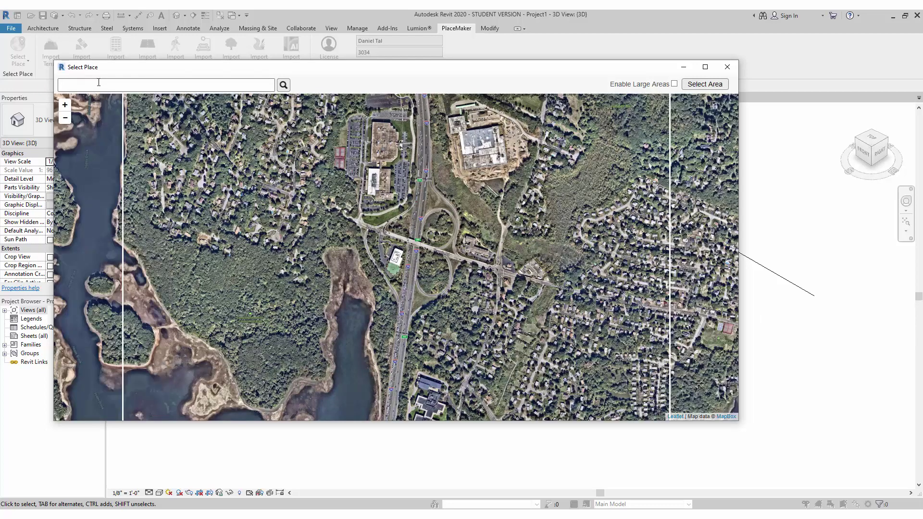
text(boston)
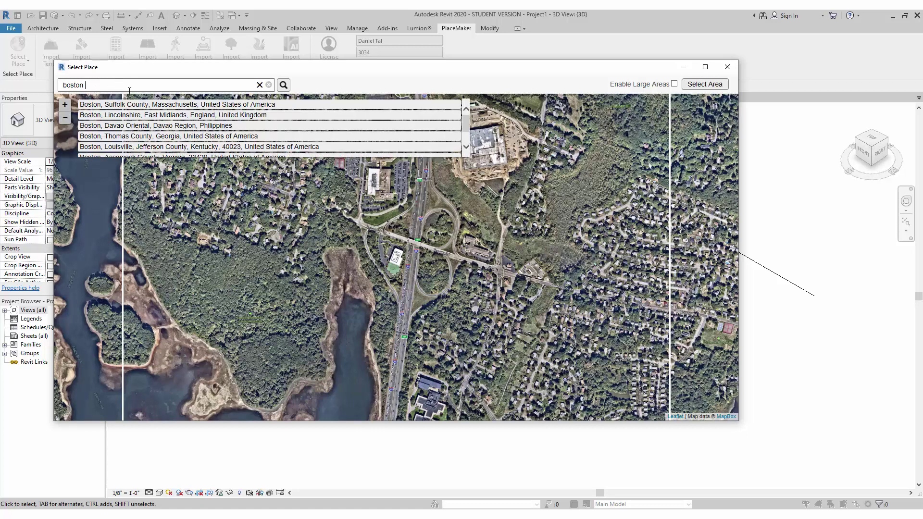
click(130, 105)
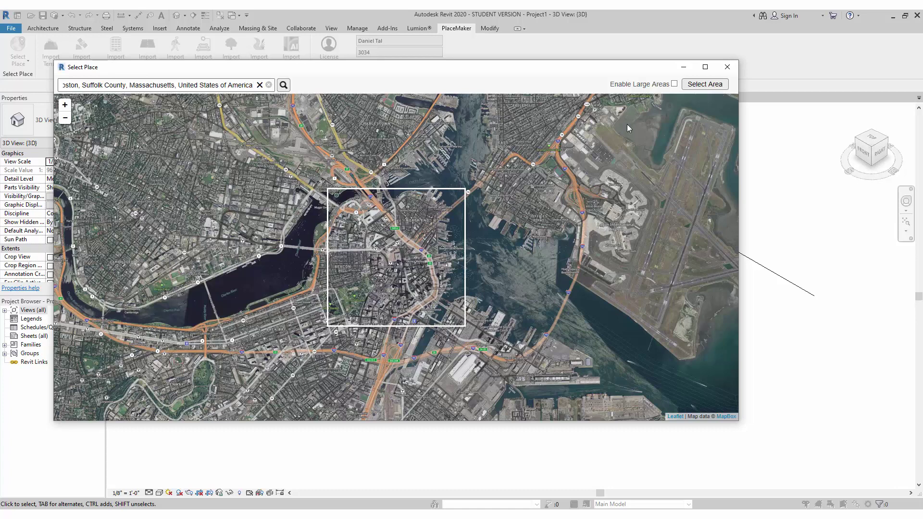
Draw a smaller import box over central Boston, then switch Enable Large Areas off
click(674, 84)
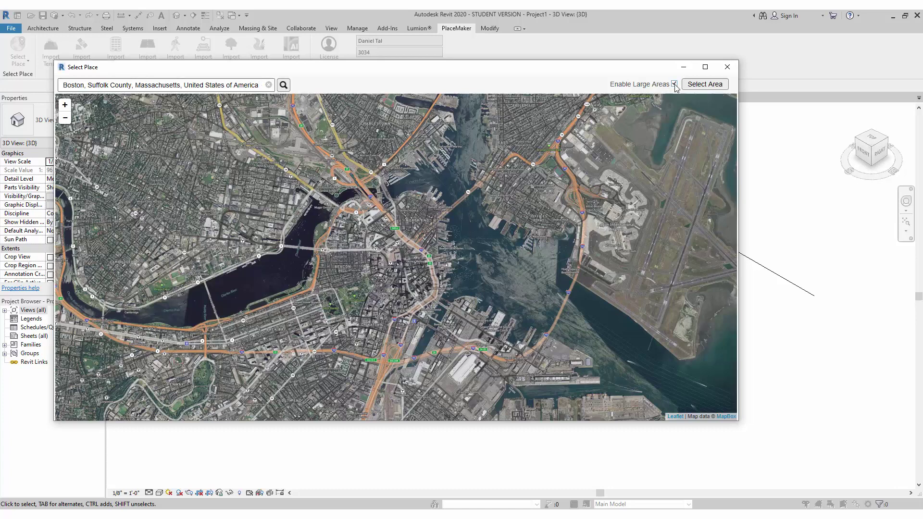
click(694, 85)
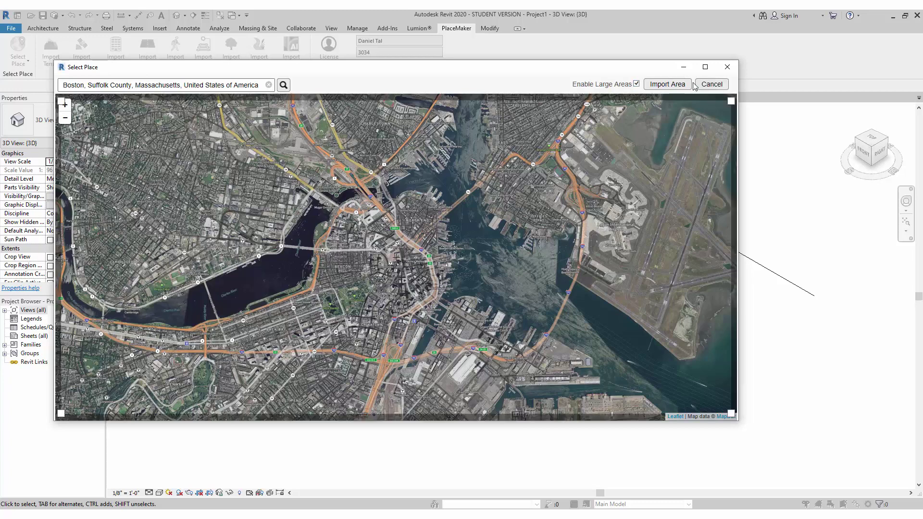
drag(731, 102, 555, 105)
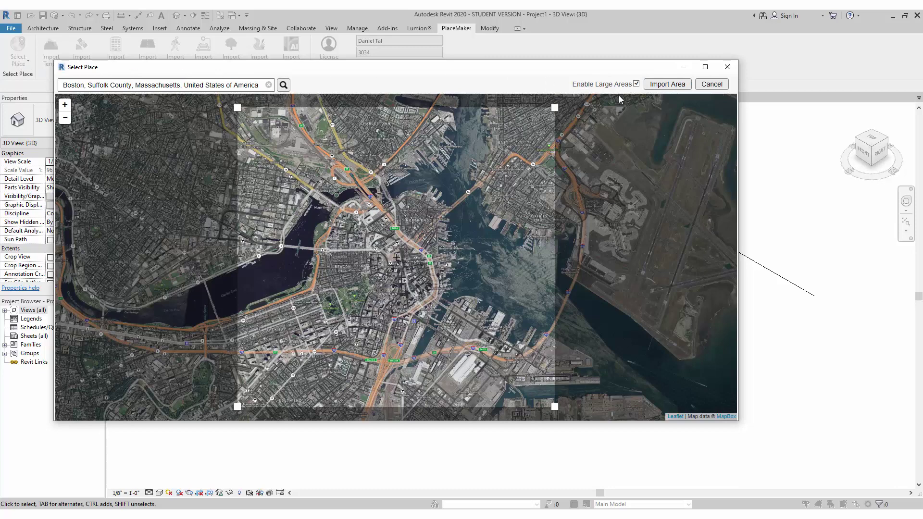
click(637, 84)
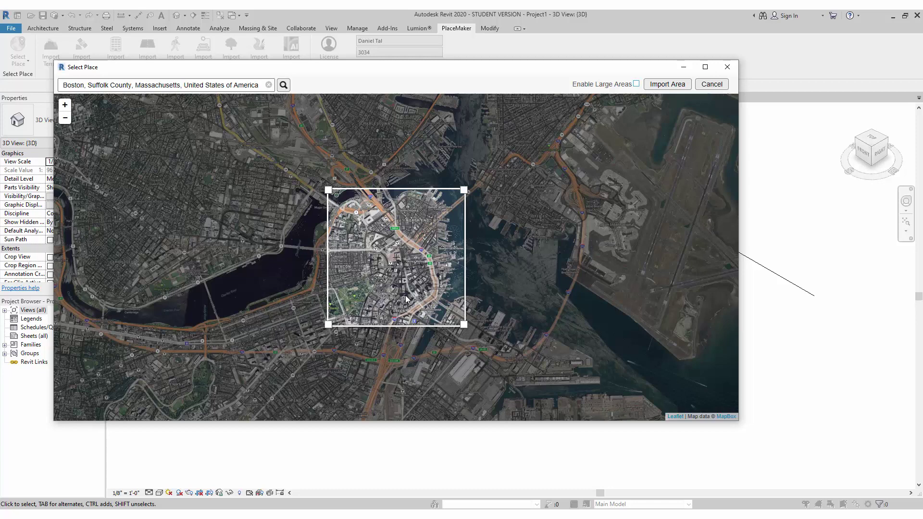
Position the selection square over the downtown Boston block and import that area
drag(406, 289, 452, 229)
scroll(376, 248, up, 3)
scroll(400, 255, up, 2)
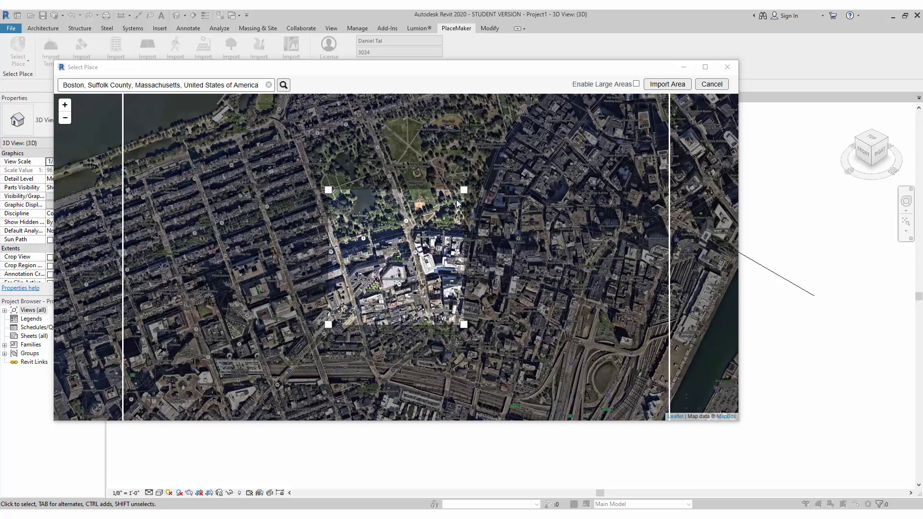
click(667, 85)
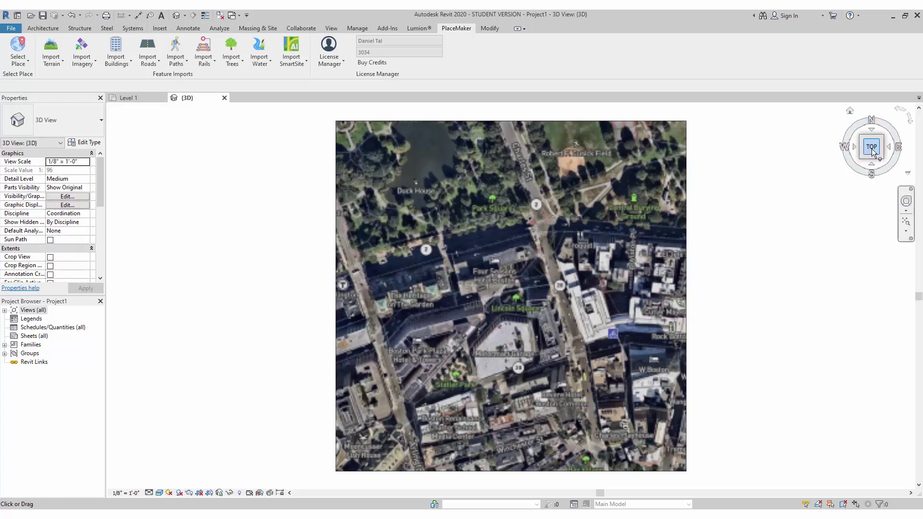
mouse_move(872, 149)
mouse_down()
mouse_move(874, 110)
mouse_move(874, 121)
mouse_move(853, 125)
mouse_up()
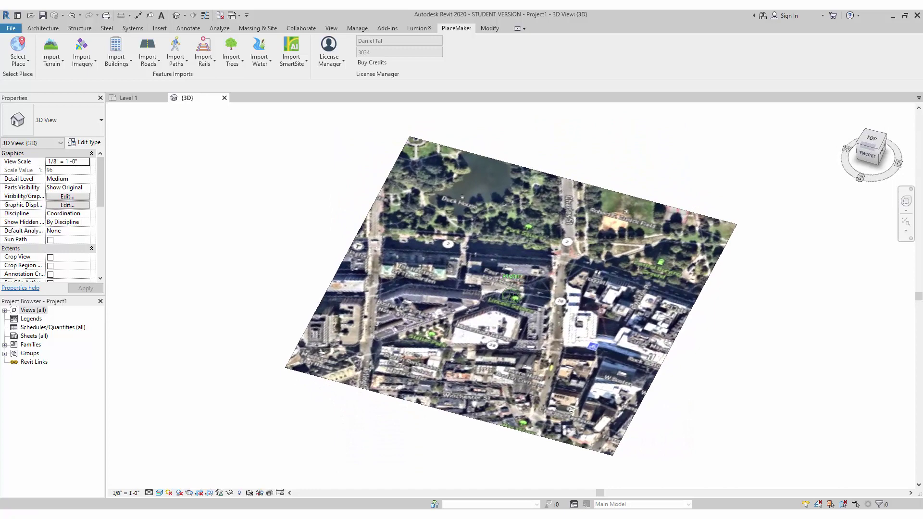
click(872, 144)
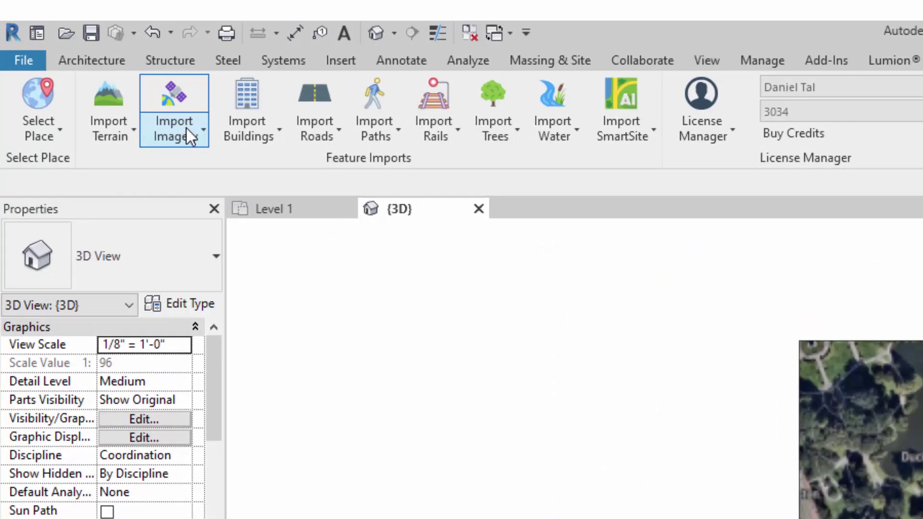
Import aerial imagery with nearmap as provider and High zoom, saving the settings
click(187, 129)
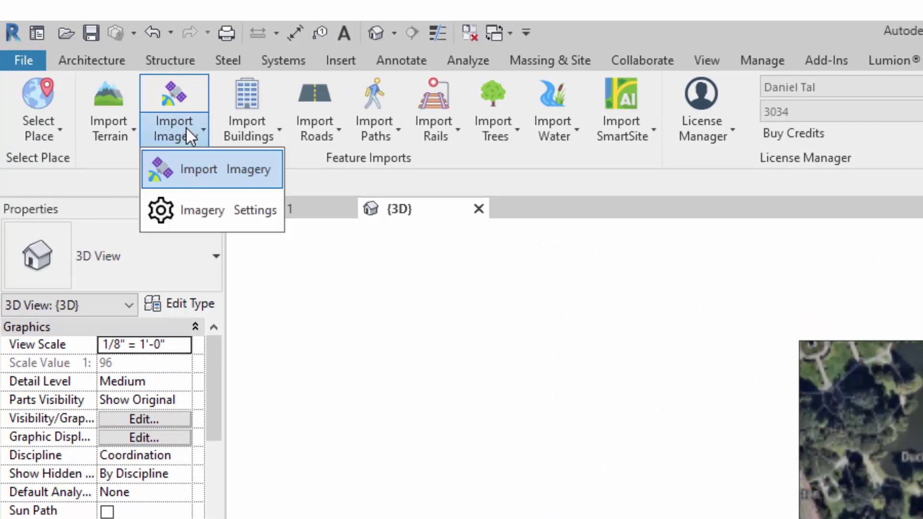
click(209, 171)
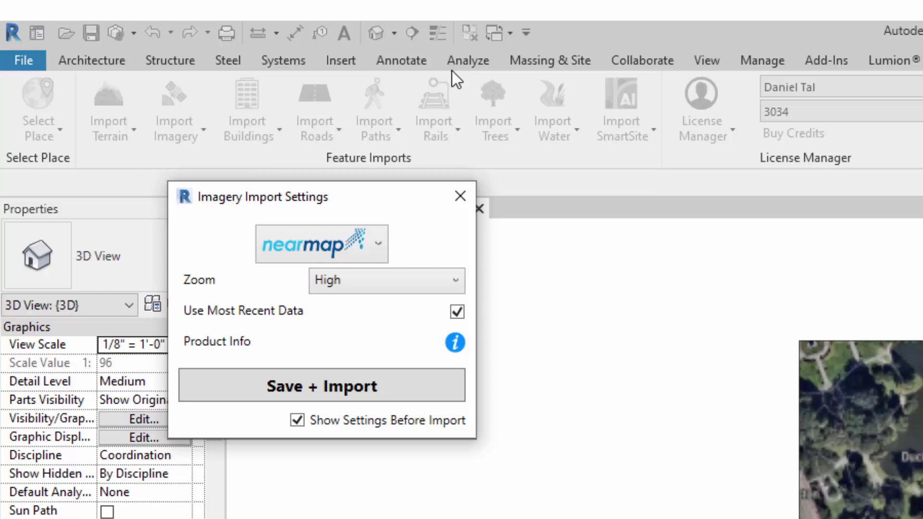
click(361, 244)
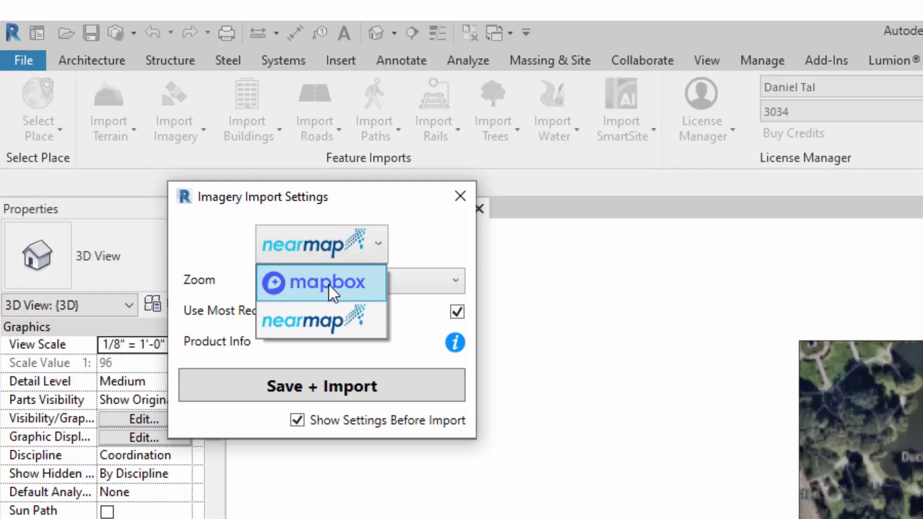
click(341, 323)
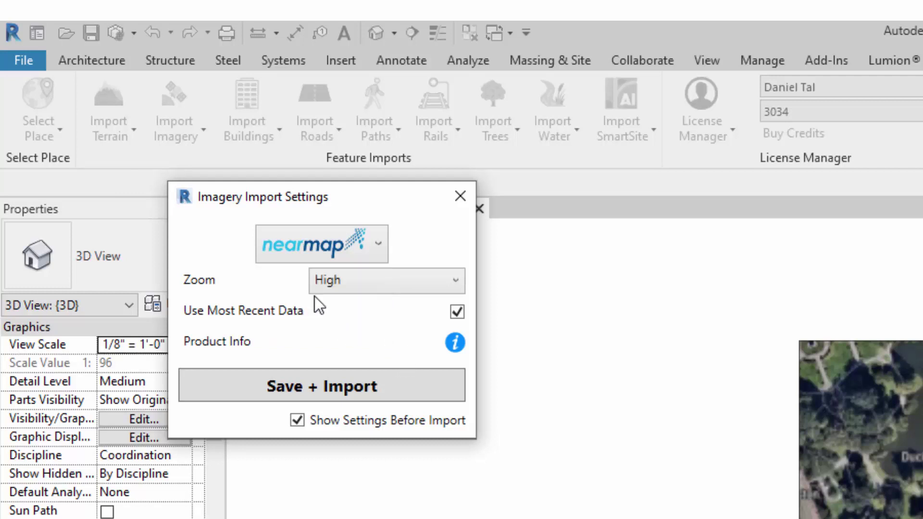
click(387, 285)
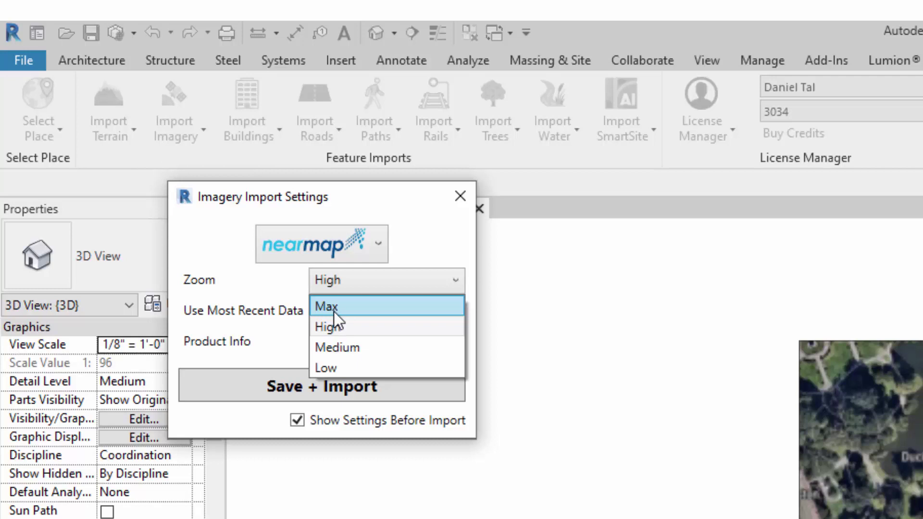
click(330, 327)
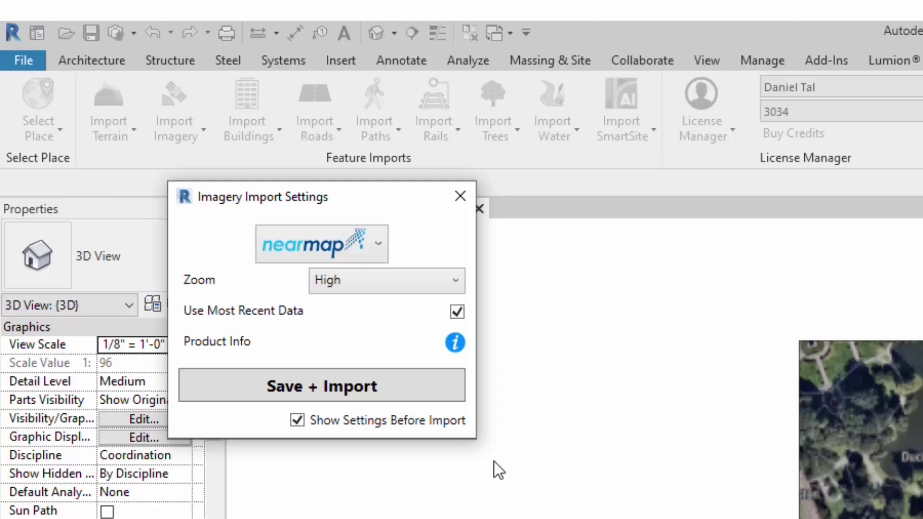
click(394, 395)
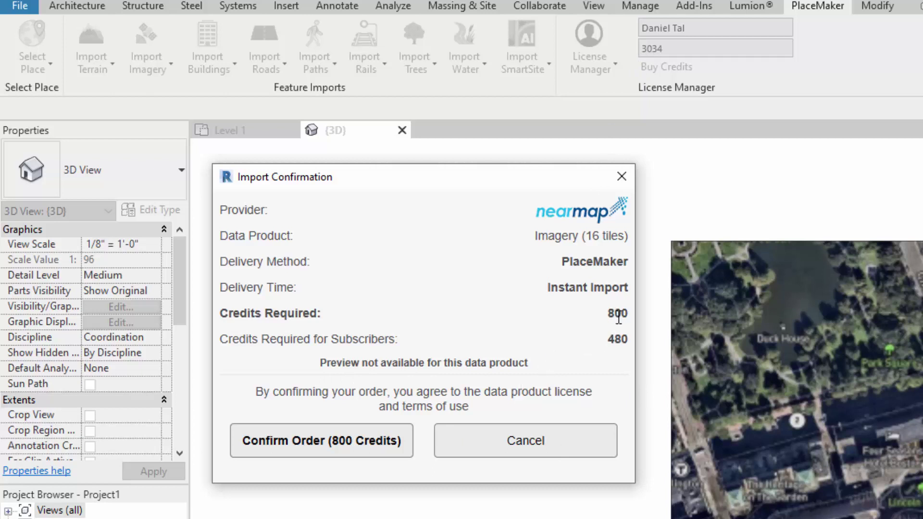
Confirm the 800-credit, 16-tile Nearmap imagery order
drag(421, 346, 233, 342)
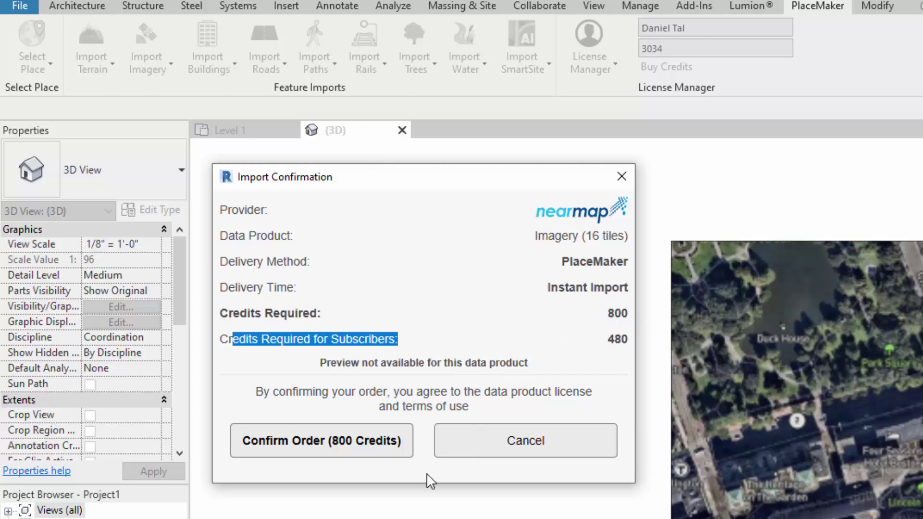
click(346, 450)
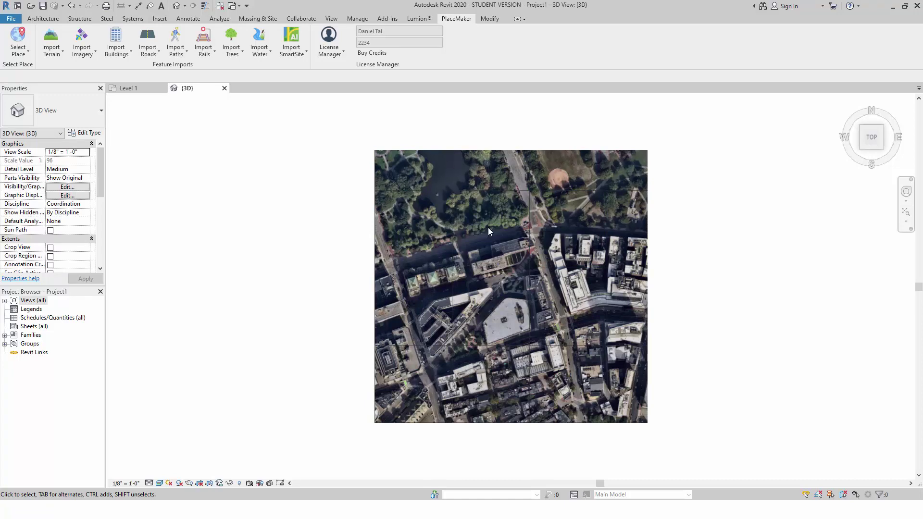
scroll(492, 286, up, 5)
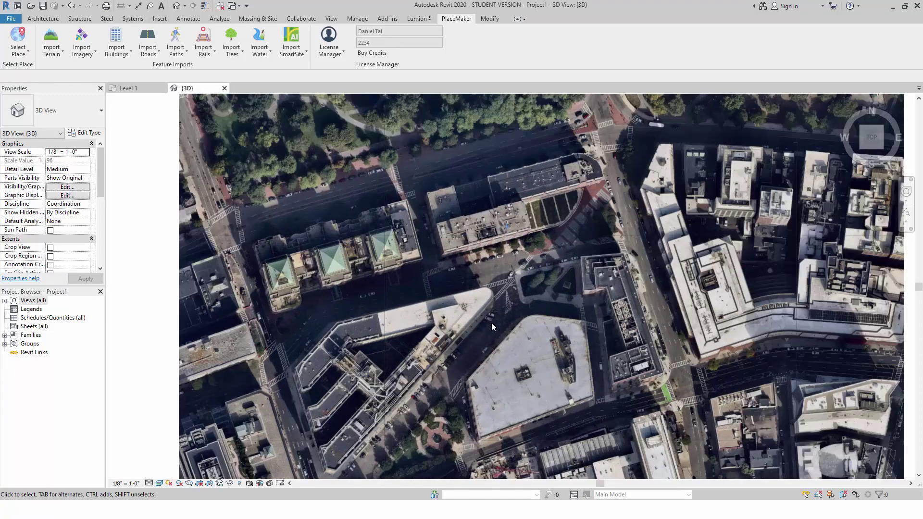
scroll(687, 267, up, 3)
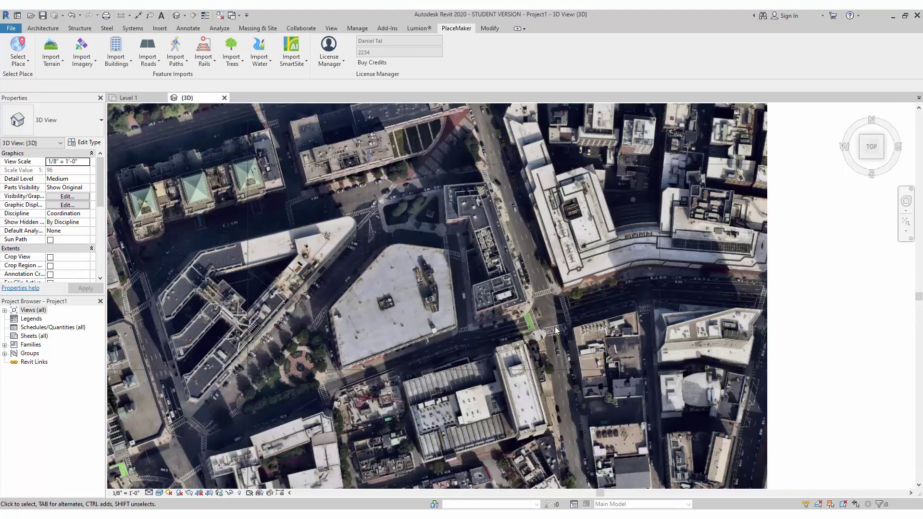
scroll(558, 323, up, 5)
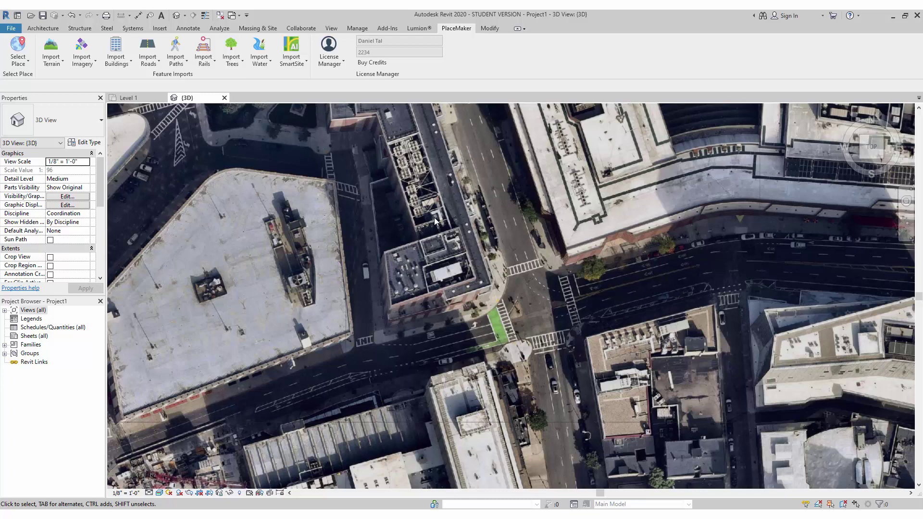
middle_drag(497, 227, 566, 239)
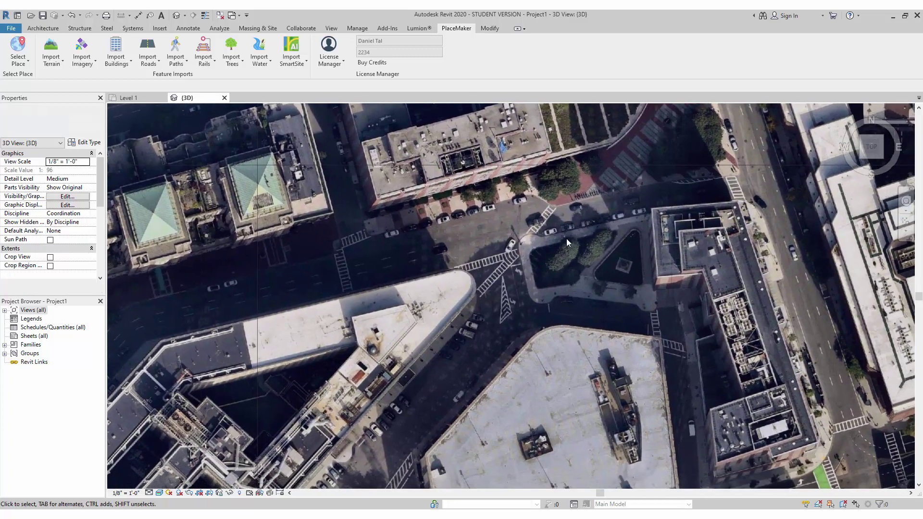
middle_drag(244, 301, 457, 162)
middle_drag(563, 437, 534, 307)
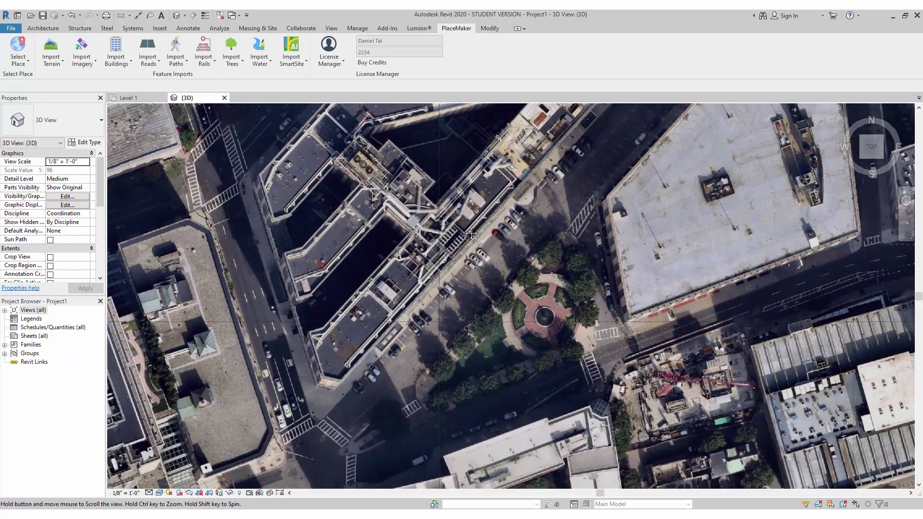
scroll(550, 324, up, 1)
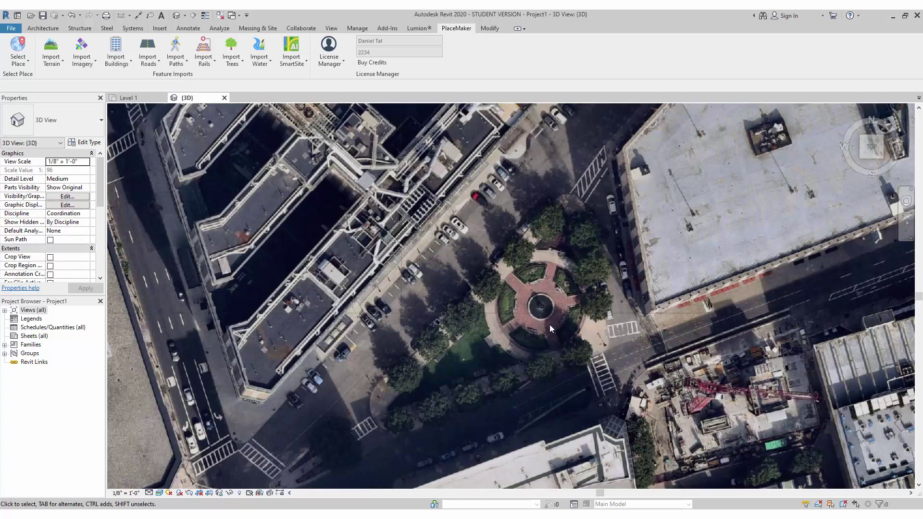
scroll(547, 322, down, 6)
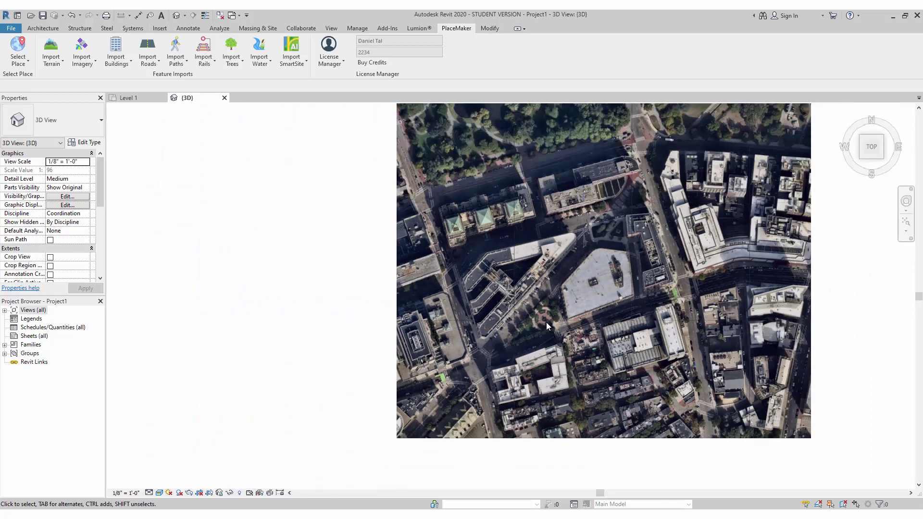
middle_drag(596, 258, 543, 306)
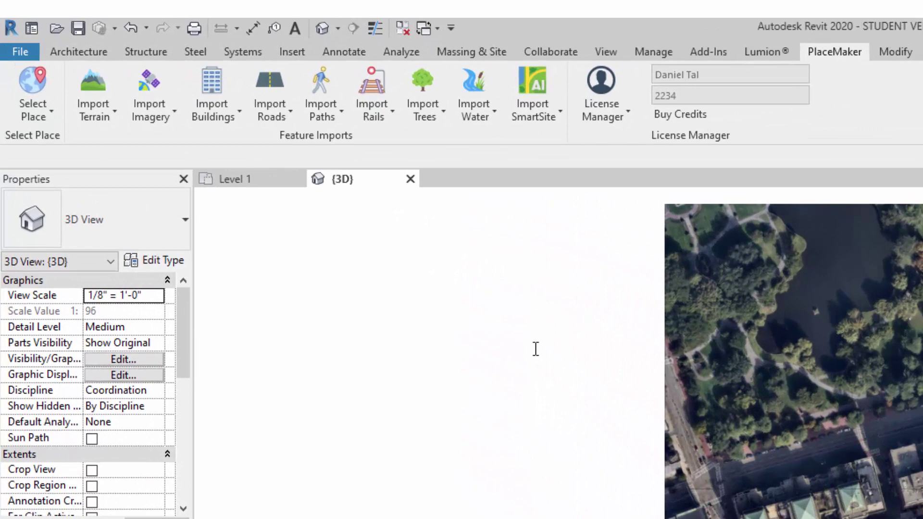
Open Import Buildings settings, keep OSM as the data source and save to start importing
click(211, 84)
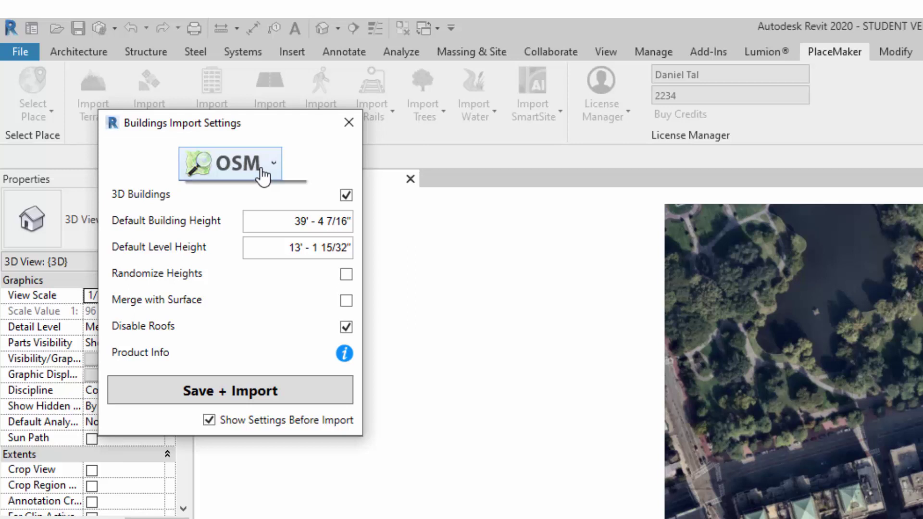
click(263, 175)
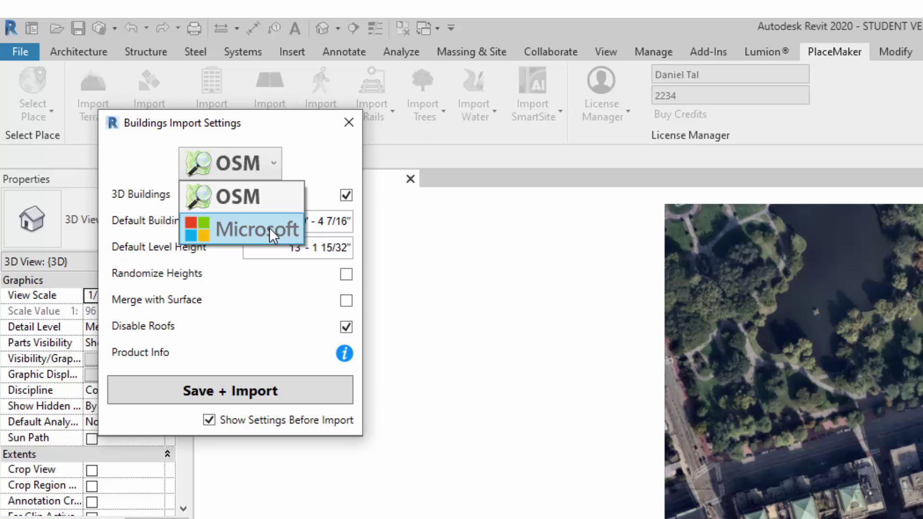
click(259, 197)
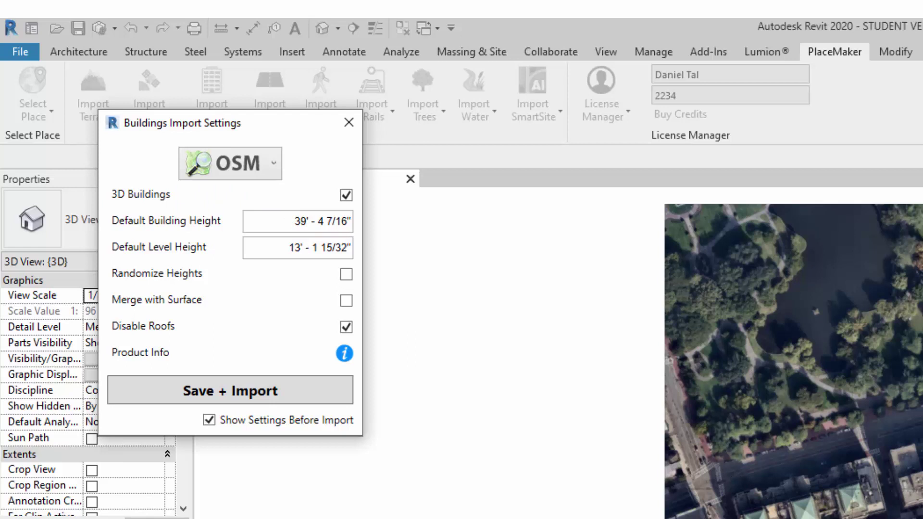
click(249, 387)
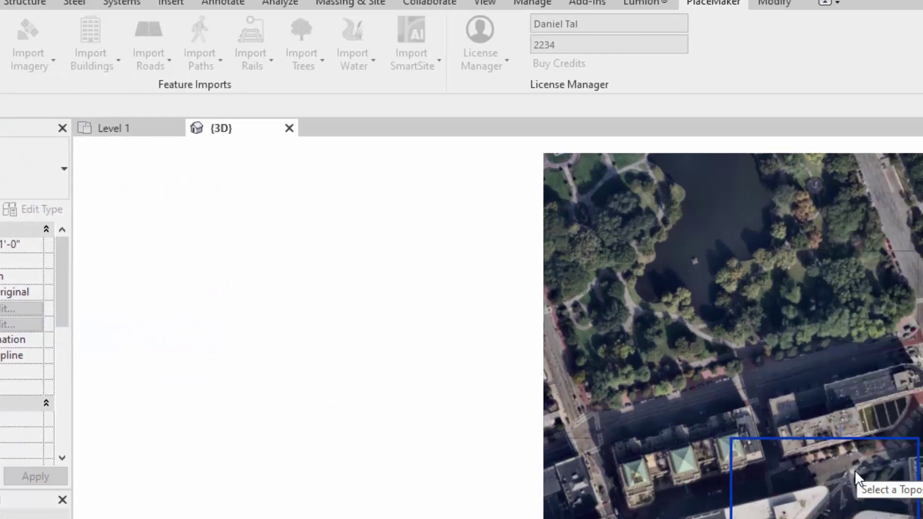
Pick the site toposurface and confirm the 13-credit OSM buildings order
click(922, 518)
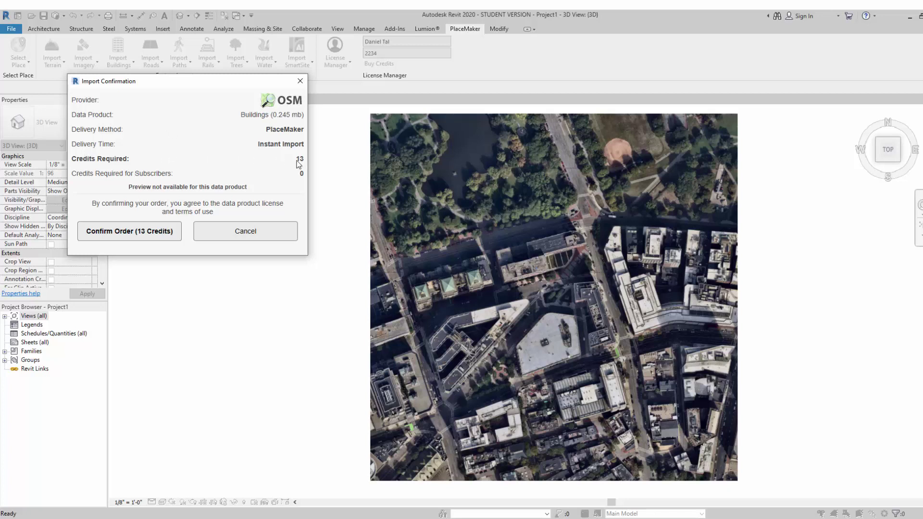
click(116, 233)
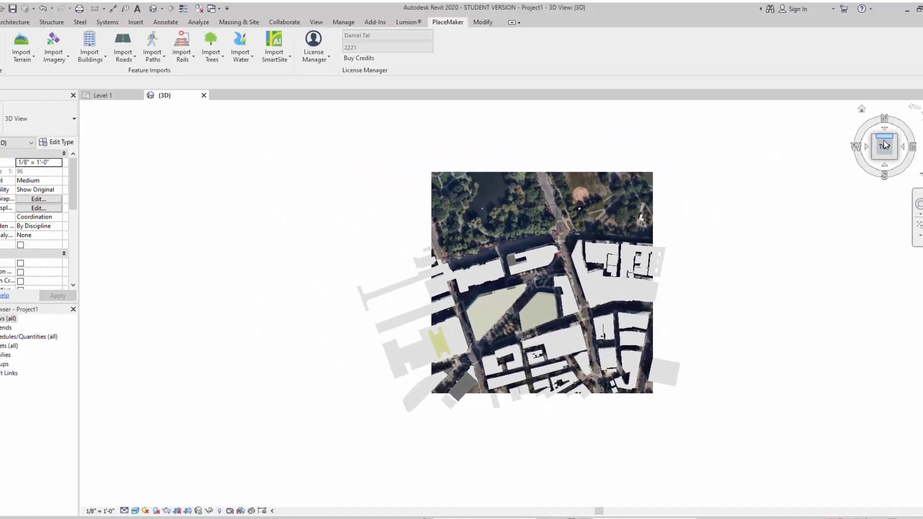
Zoom in and out to inspect the imported OSM building masses over the aerial
scroll(532, 360, up, 3)
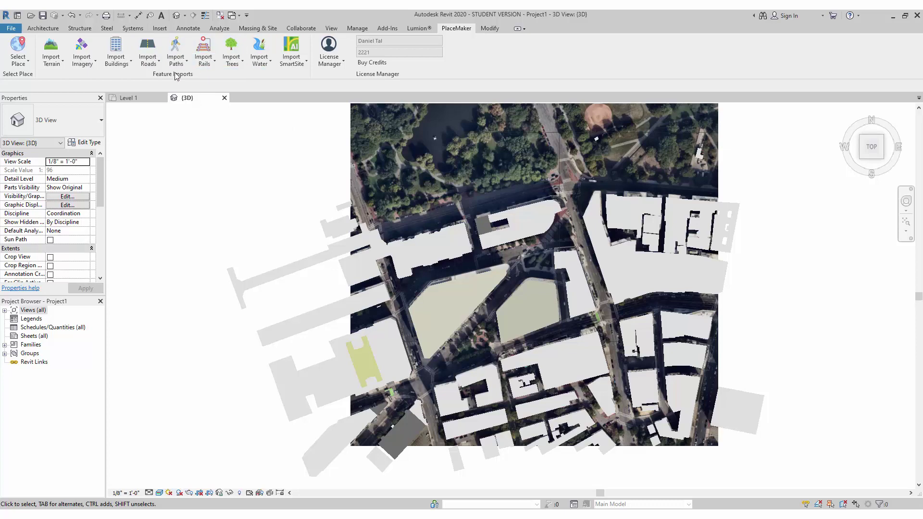
scroll(495, 311, down, 3)
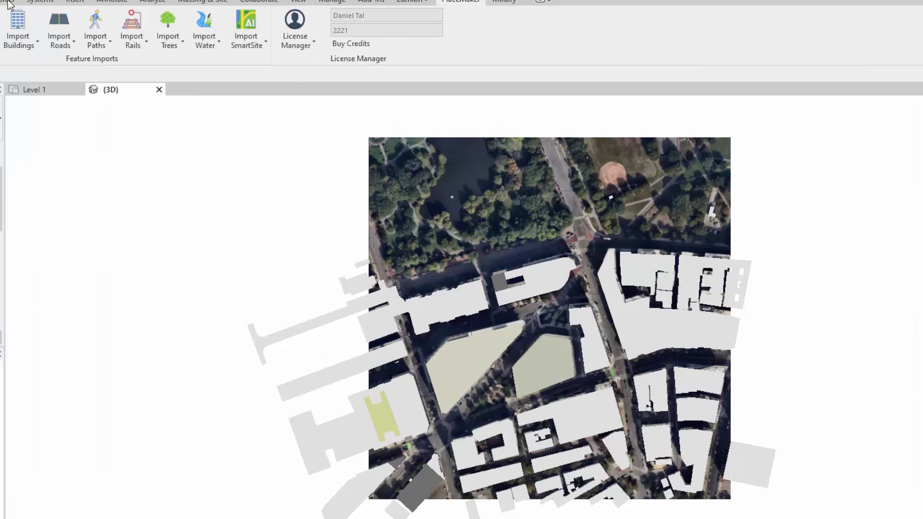
Import OSM roads onto the base toposurface, confirming the 6-credit order
click(139, 43)
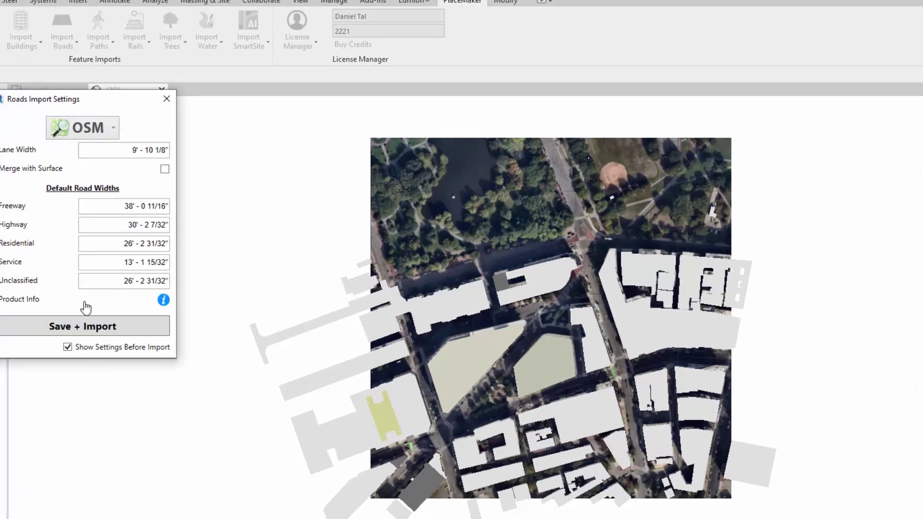
click(82, 327)
click(514, 341)
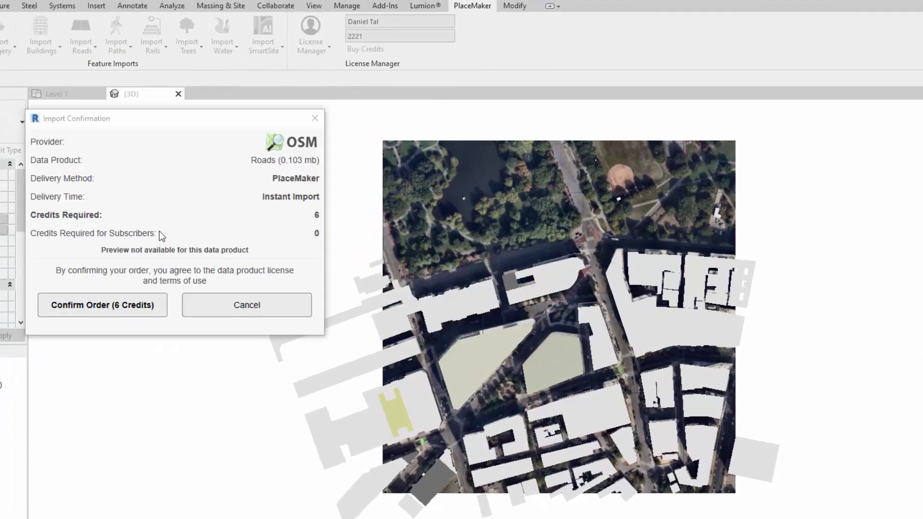
click(130, 303)
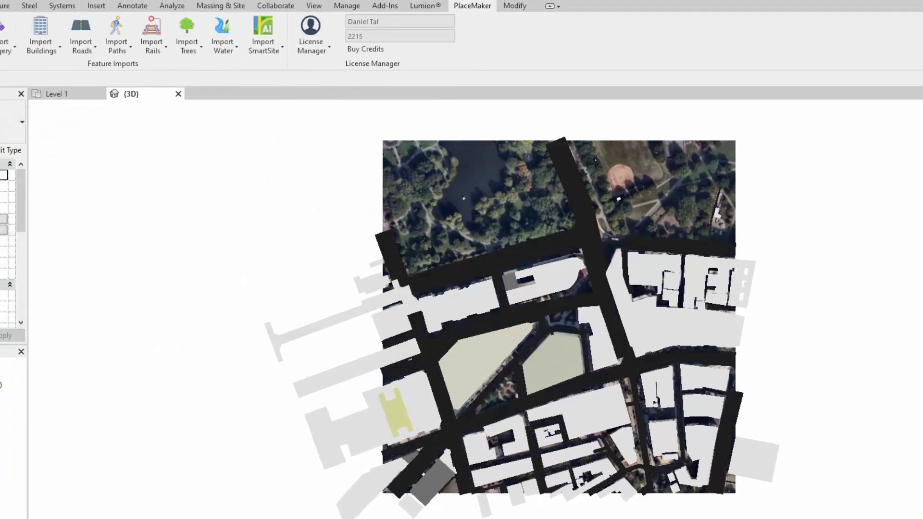
Import OSM paths onto the base toposurface and confirm the order
click(116, 33)
click(44, 123)
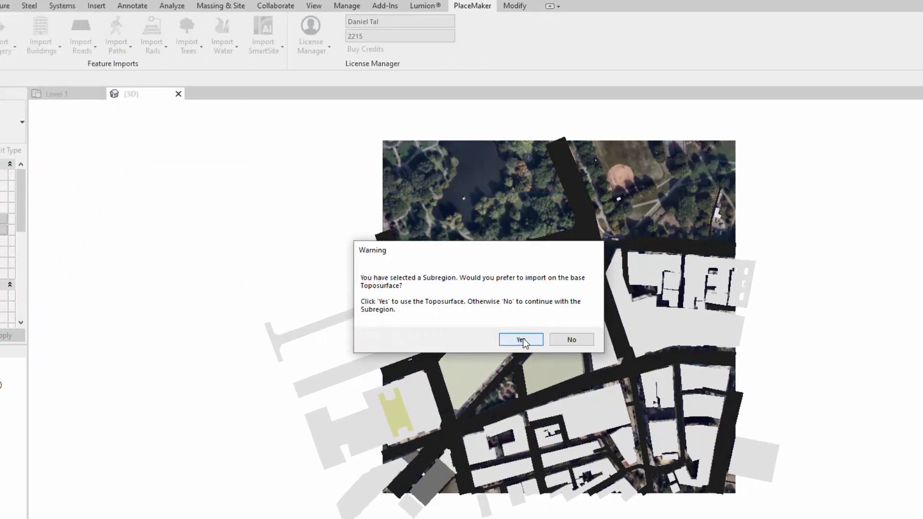
click(524, 339)
click(30, 211)
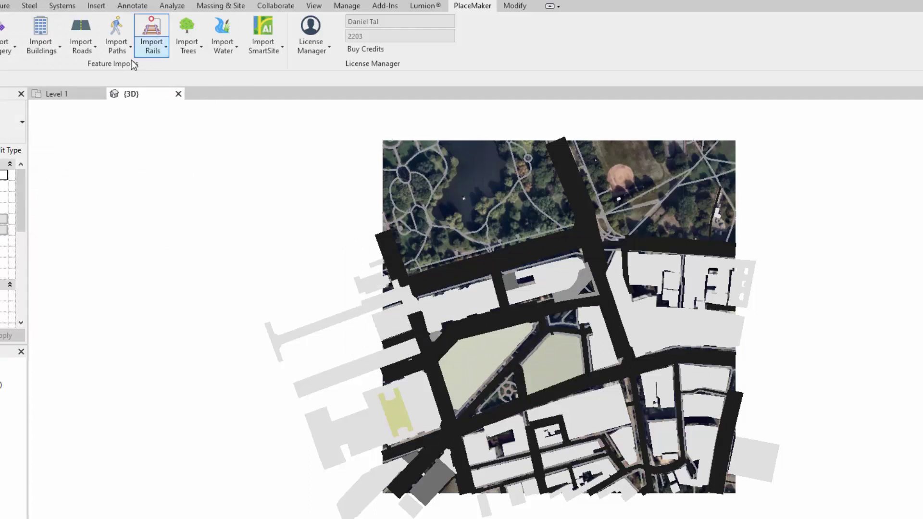
Import OSM water onto the base toposurface, confirming the 1-credit order
click(222, 27)
click(82, 149)
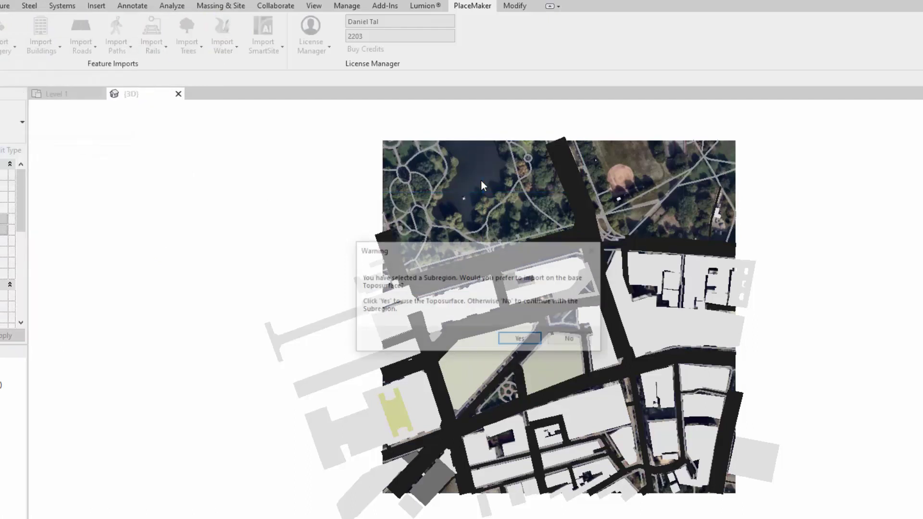
click(523, 337)
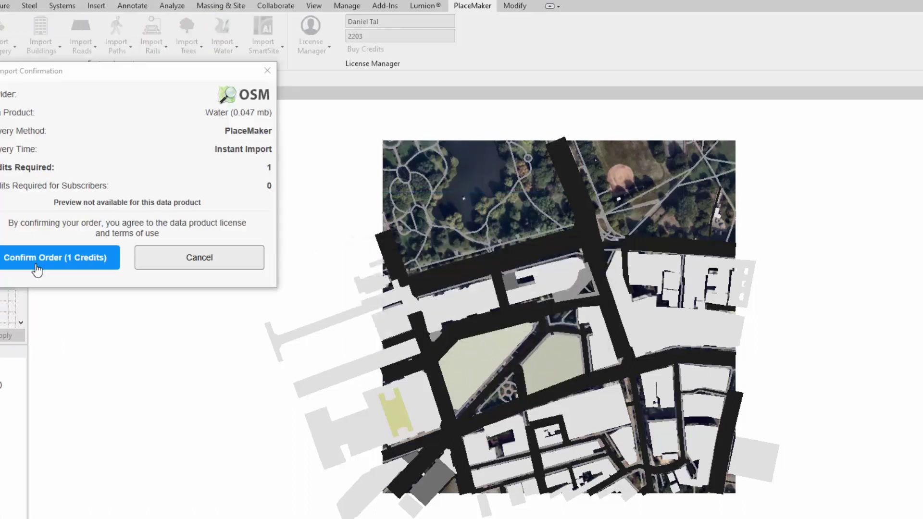
click(35, 264)
Import OSM trees (2-credit order) onto the base toposurface, then view the city in perspective
click(189, 36)
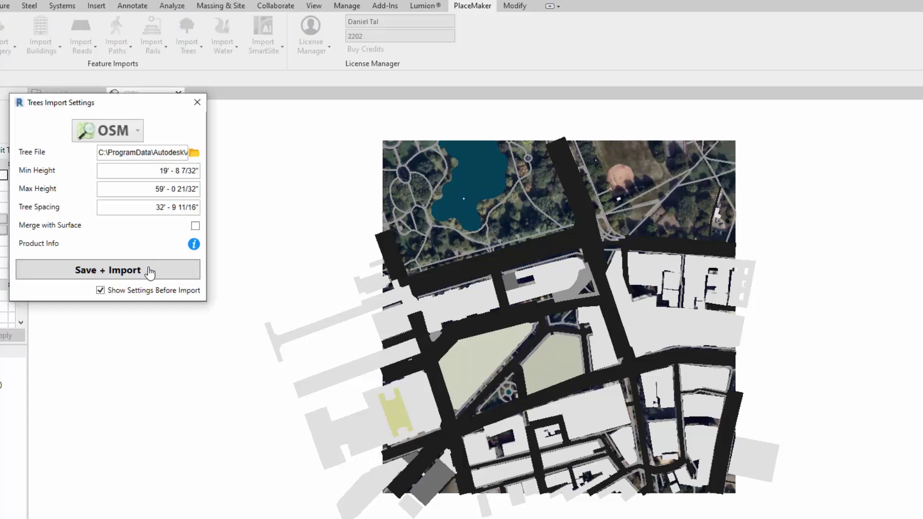
click(144, 267)
click(524, 338)
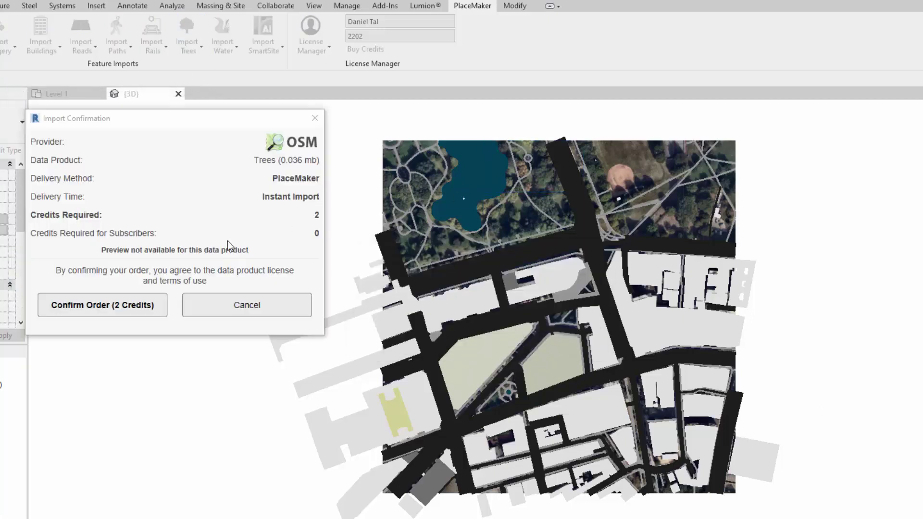
click(120, 307)
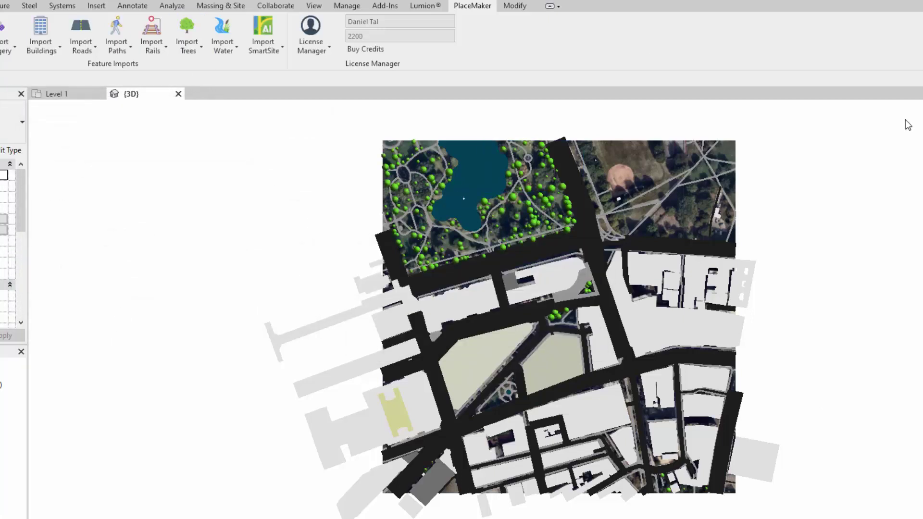
shift+middle_drag(529, 288, 711, 375)
scroll(505, 438, up, 6)
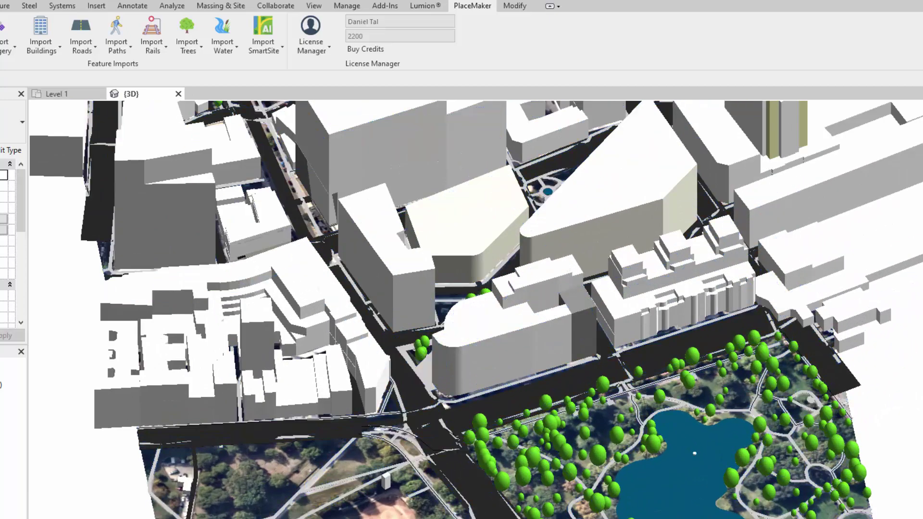